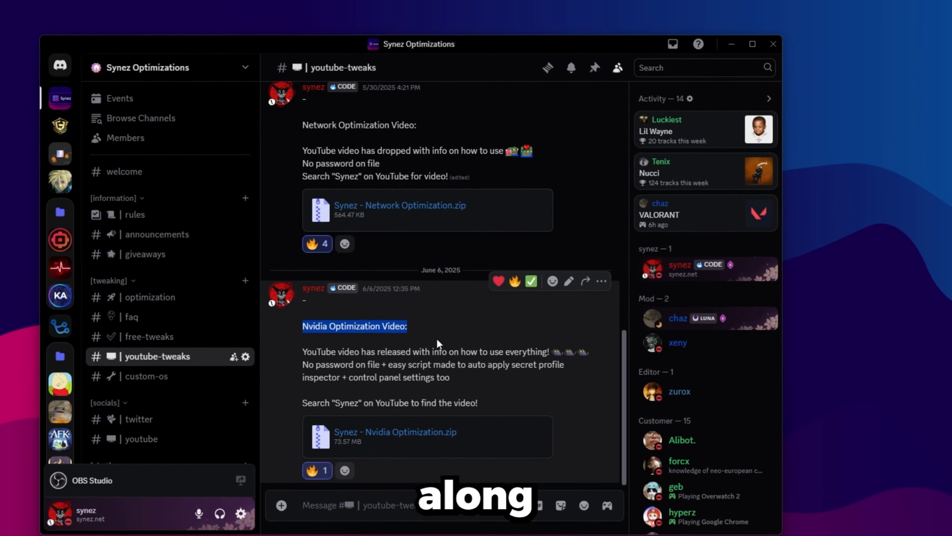
pyautogui.click(411, 339)
pyautogui.moveTo(427, 433)
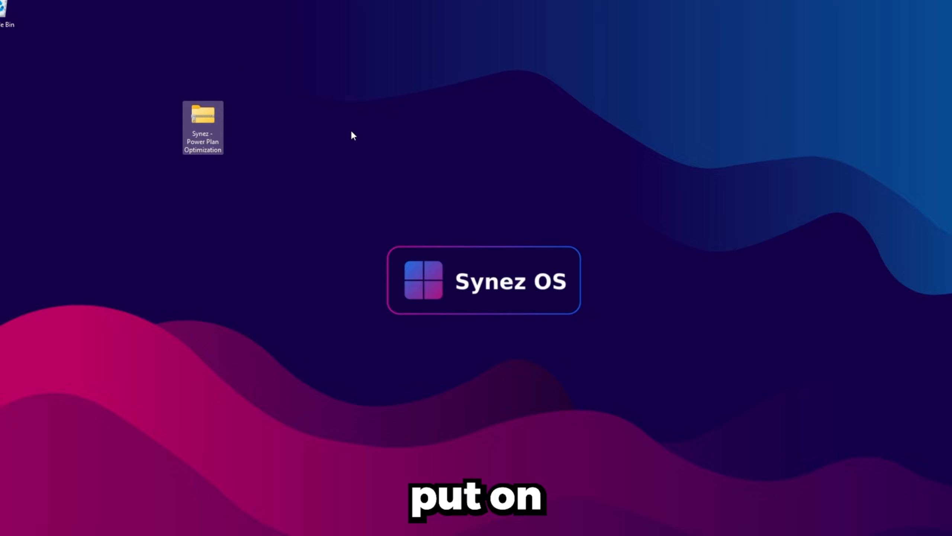
# - Extract the Synez - Power Plan Optimization zip with 7-Zip into its own folder on the desktop
pyautogui.rightClick(209, 125)
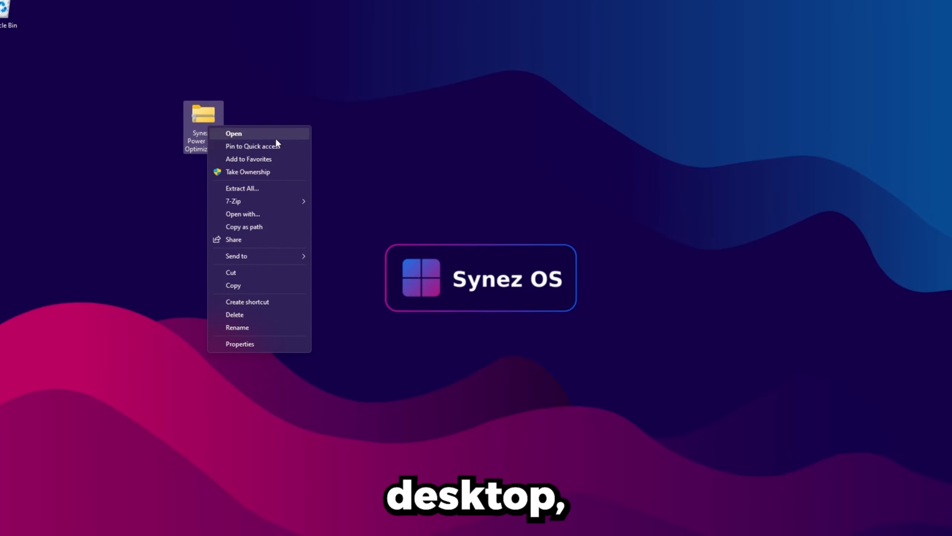
pyautogui.moveTo(243, 200)
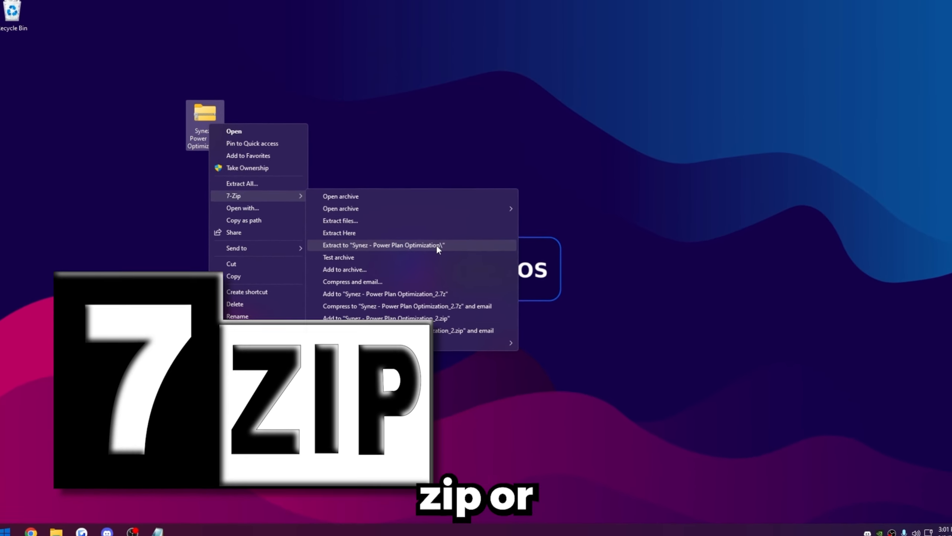
pyautogui.click(436, 245)
# - Delete the original zip archive, keeping only the extracted Synez - Power Plan folder on the desktop
pyautogui.moveTo(11, 63); pyautogui.dragTo(312, 102)
pyautogui.moveTo(205, 127); pyautogui.dragTo(4, 18)
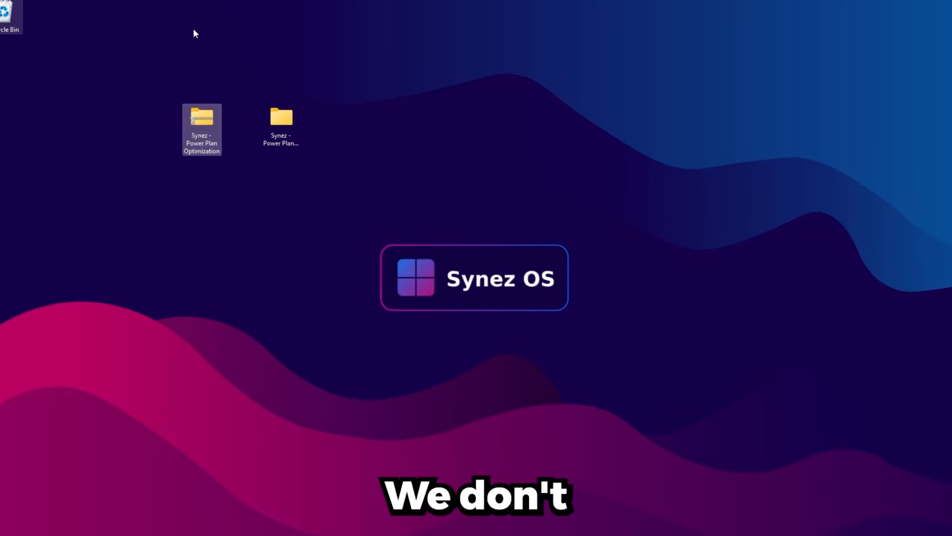
pyautogui.moveTo(282, 124); pyautogui.dragTo(263, 141)
pyautogui.click(263, 140)
# - Open the extracted Synez - Power Plan Optimization folder in File Explorer
pyautogui.moveTo(201, 188)
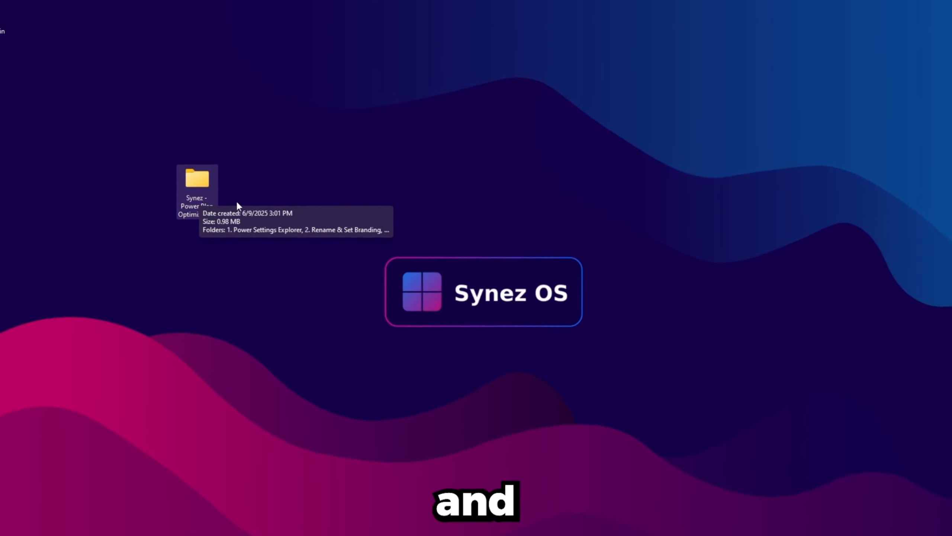
pyautogui.doubleClick(198, 179)
pyautogui.moveTo(419, 306); pyautogui.dragTo(337, 133)
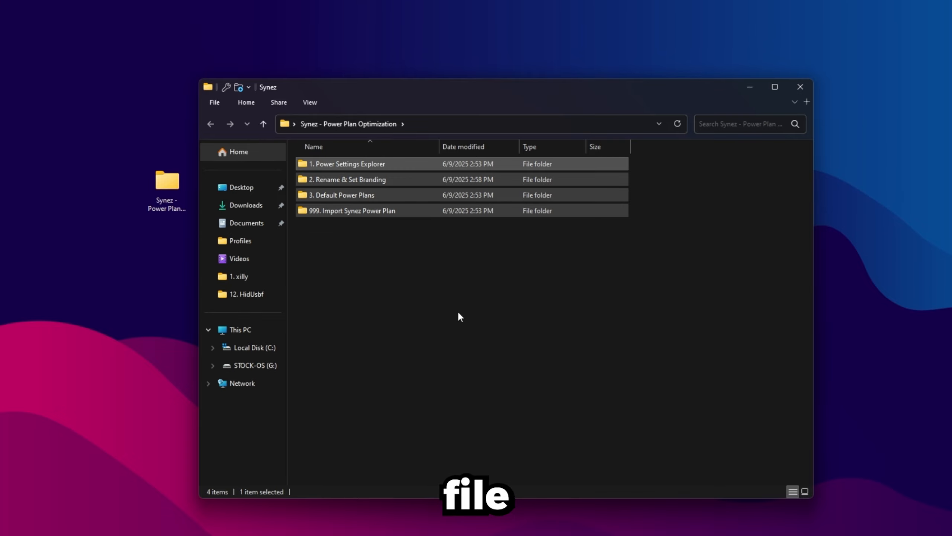
pyautogui.click(443, 256)
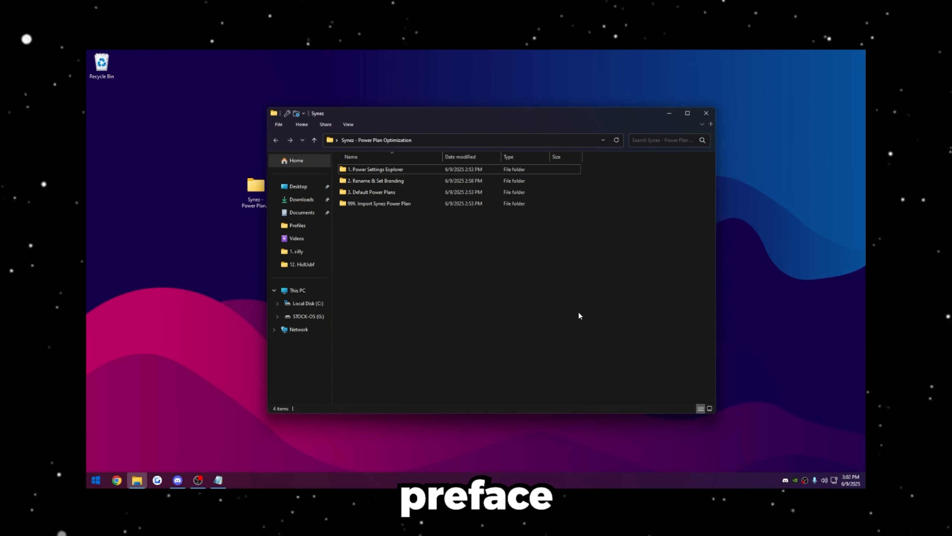
# - Open the 999. Import Synez Power Plan folder and open the Import Synez Power batch file in Notepad
pyautogui.click(356, 204)
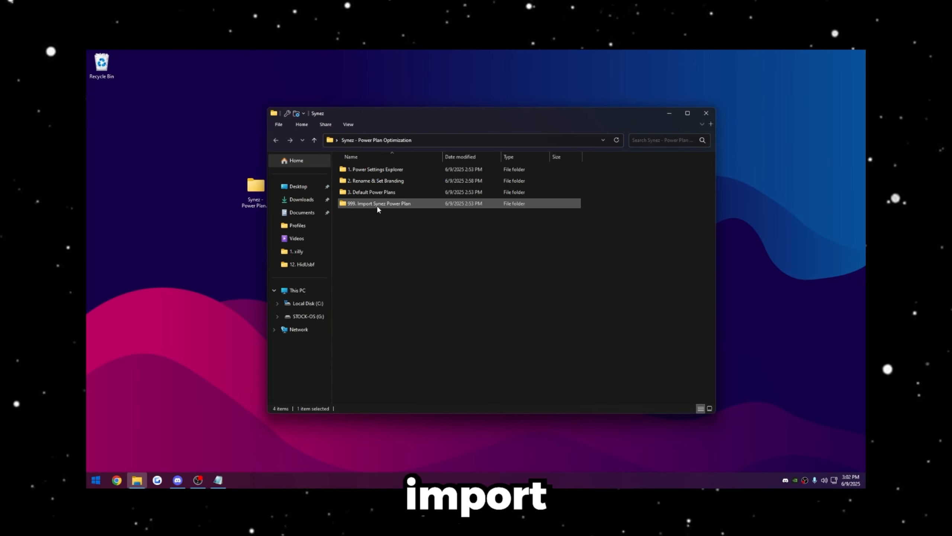
pyautogui.doubleClick(405, 204)
pyautogui.click(369, 169)
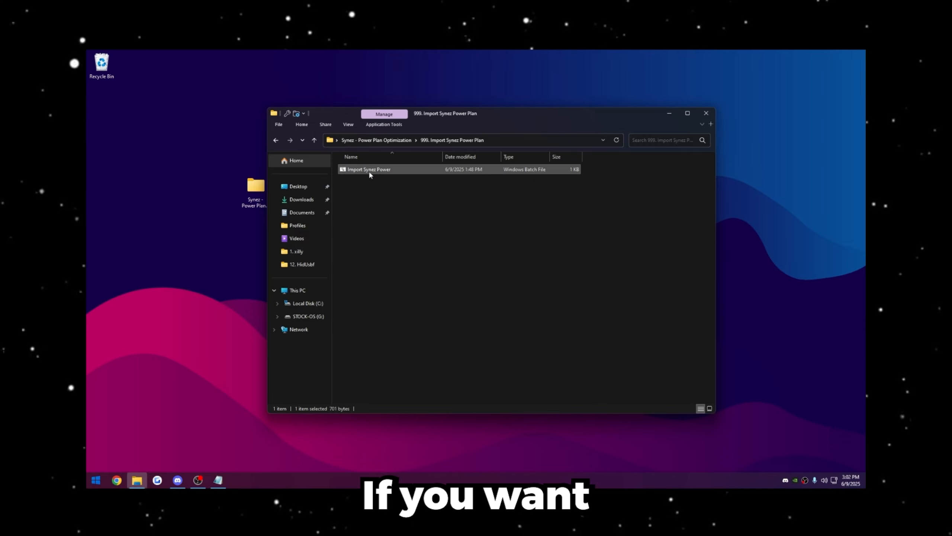
pyautogui.rightClick(369, 173)
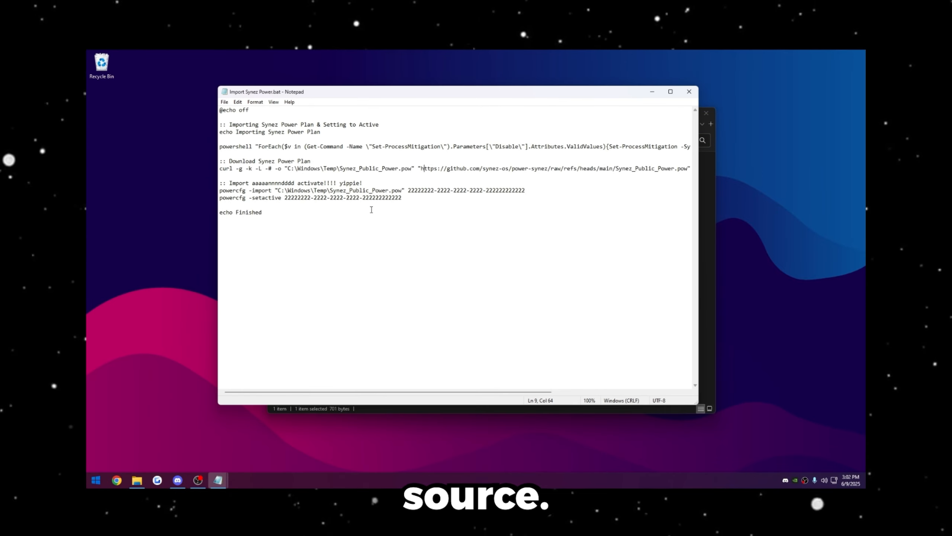
# - Select and copy the curl download command line from the batch file, then close Notepad
pyautogui.moveTo(216, 168); pyautogui.dragTo(227, 169)
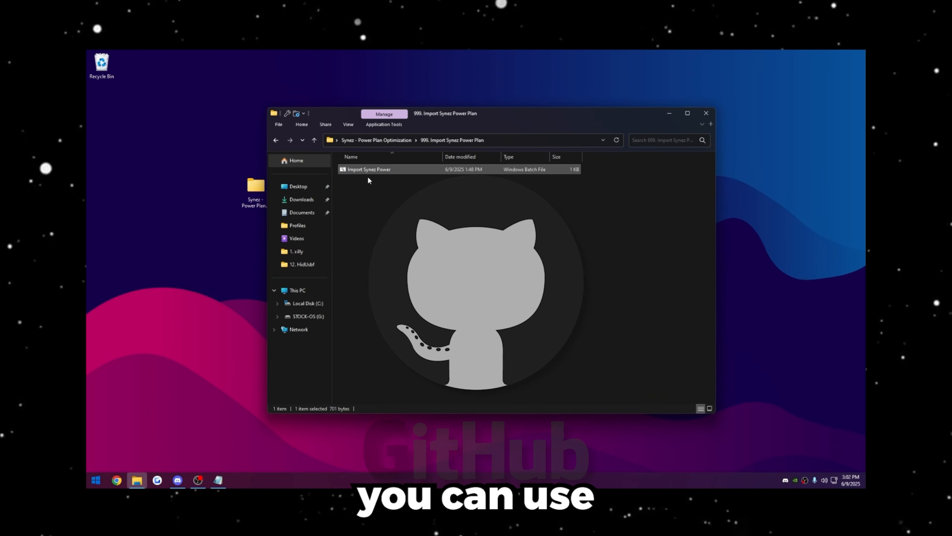
pyautogui.rightClick(364, 171)
pyautogui.click(400, 185)
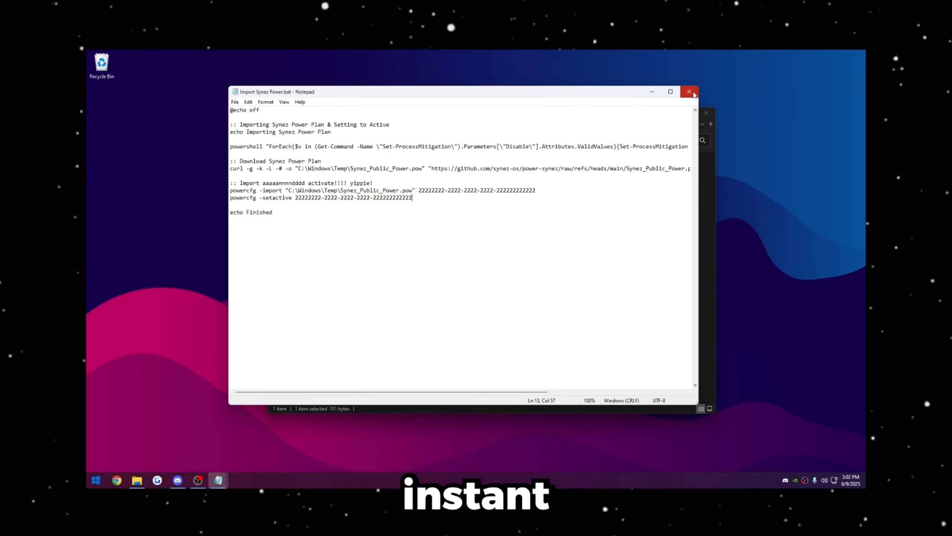
pyautogui.click(689, 92)
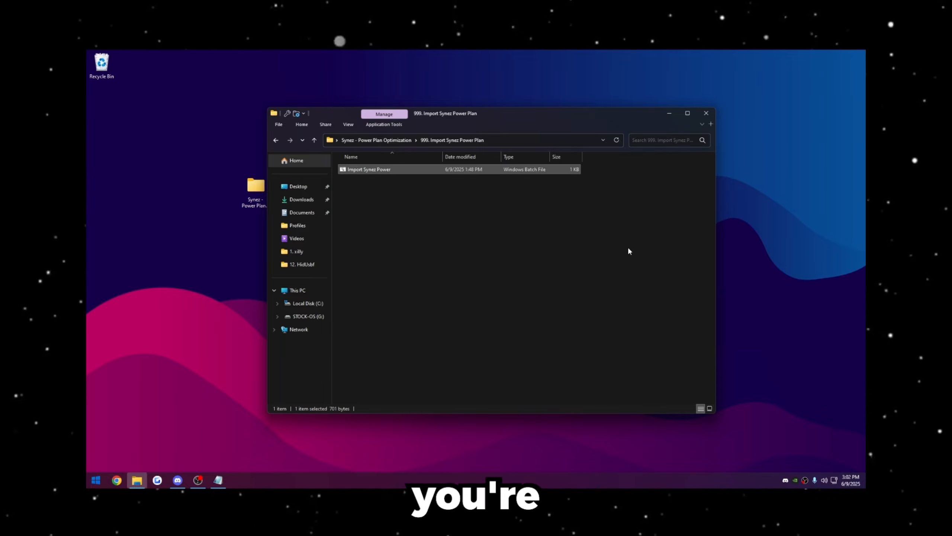
# - Return to the main optimization folder and open the 1. Power Settings Explorer folder
pyautogui.click(503, 272)
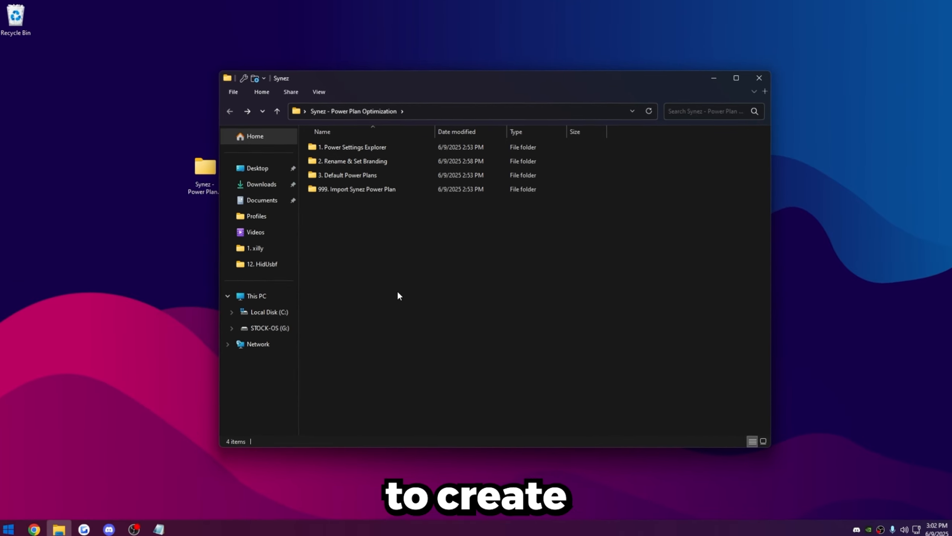
pyautogui.moveTo(397, 292); pyautogui.dragTo(434, 291)
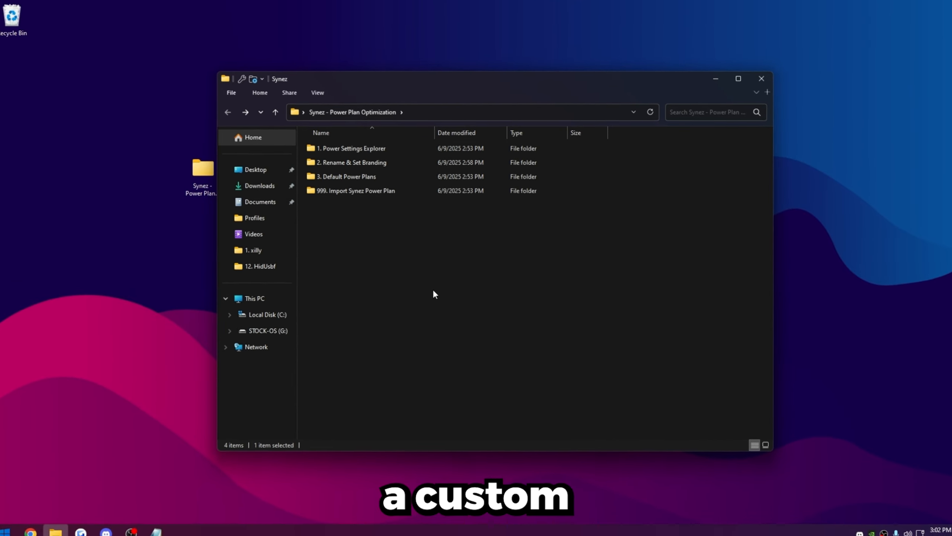
pyautogui.doubleClick(325, 154)
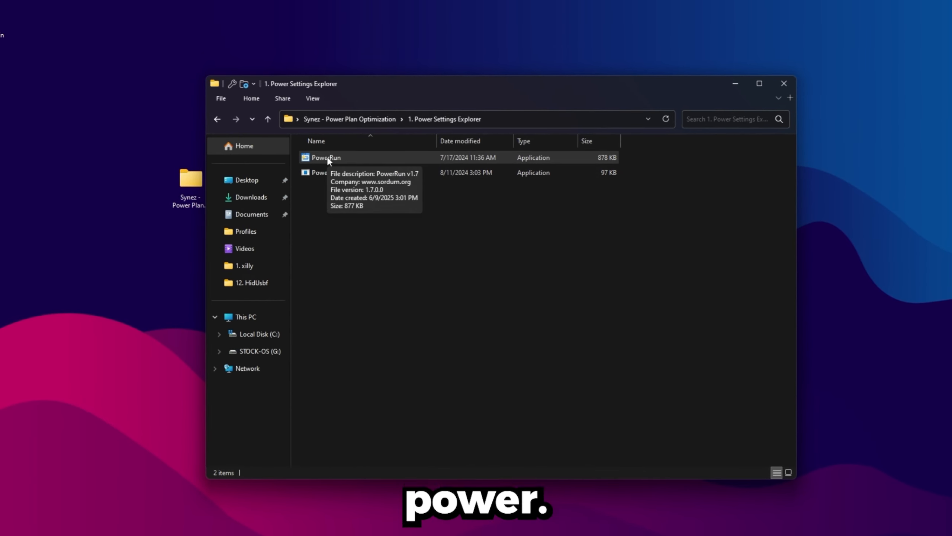
# - Launch PowerRun, enable Allow Command Line, and close PowerRun
pyautogui.doubleClick(326, 157)
pyautogui.click(307, 179)
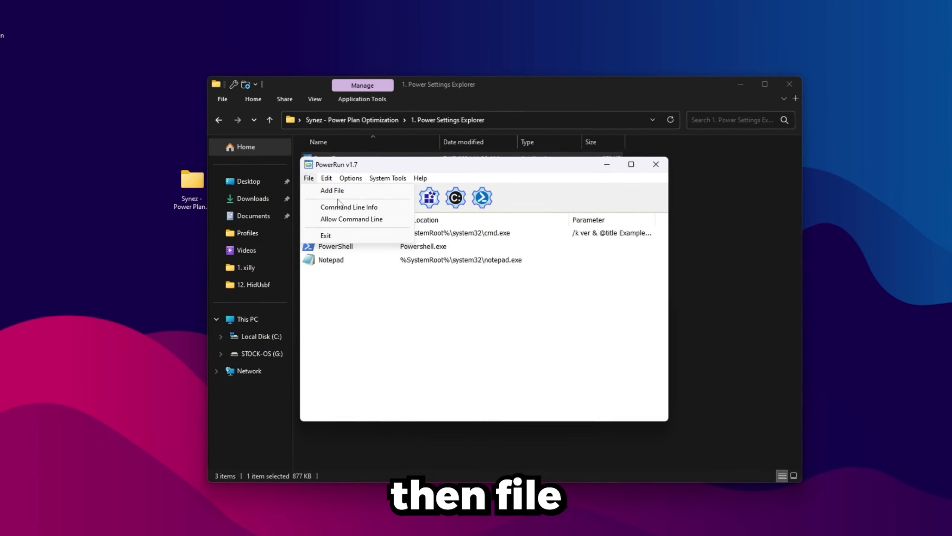
pyautogui.click(351, 222)
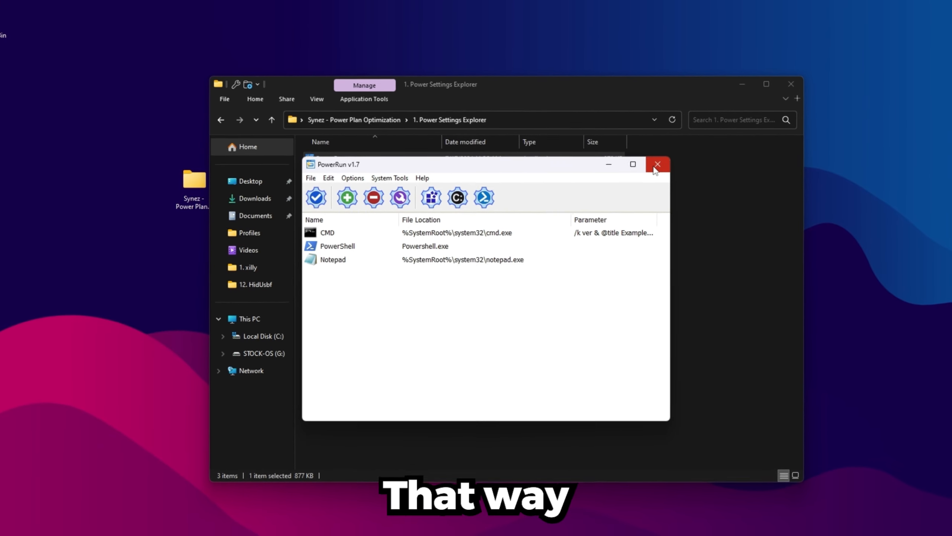
pyautogui.click(659, 166)
# - Run PowerSettingsExplorer through PowerRun by dropping it onto PowerRun
pyautogui.click(352, 190)
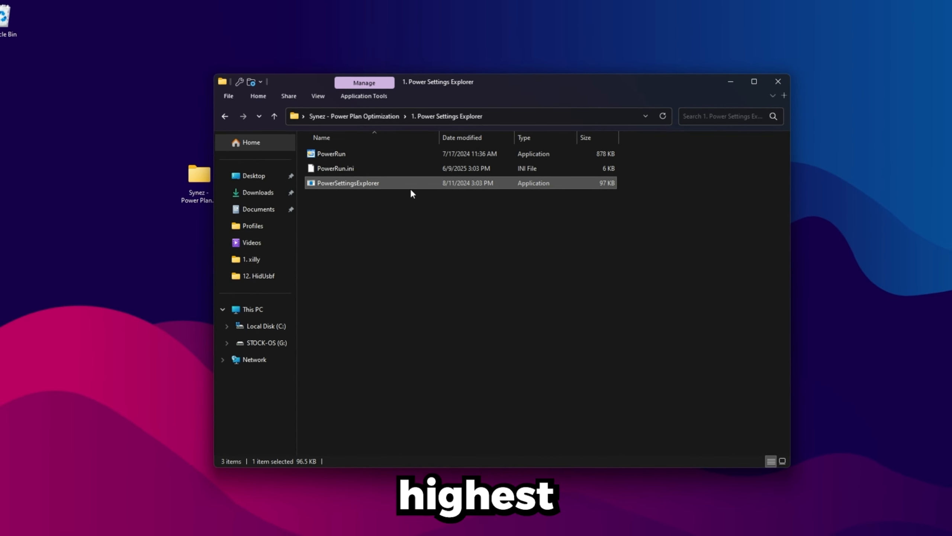
pyautogui.moveTo(327, 185); pyautogui.dragTo(339, 145)
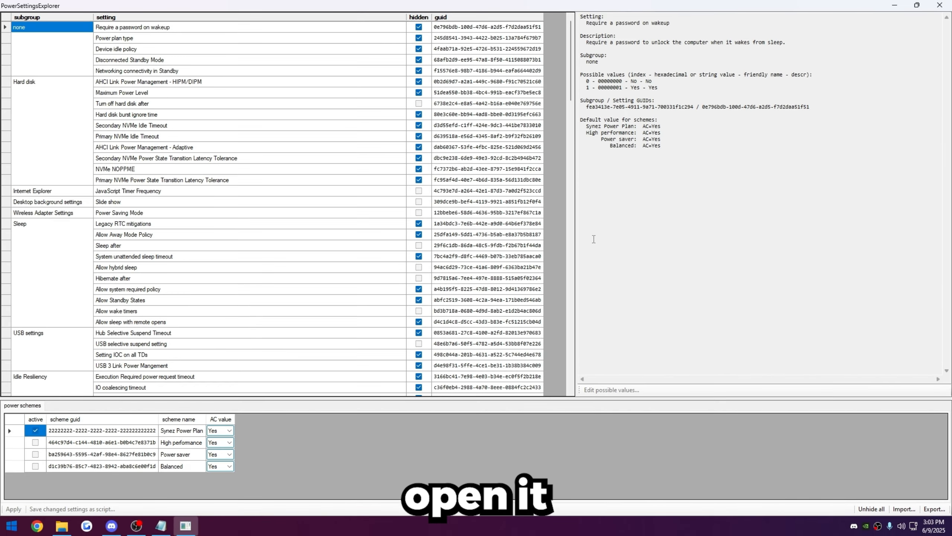
pyautogui.moveTo(570, 40)
pyautogui.mouseDown()
pyautogui.moveTo(570, 57)
pyautogui.moveTo(570, 38)
pyautogui.mouseUp()
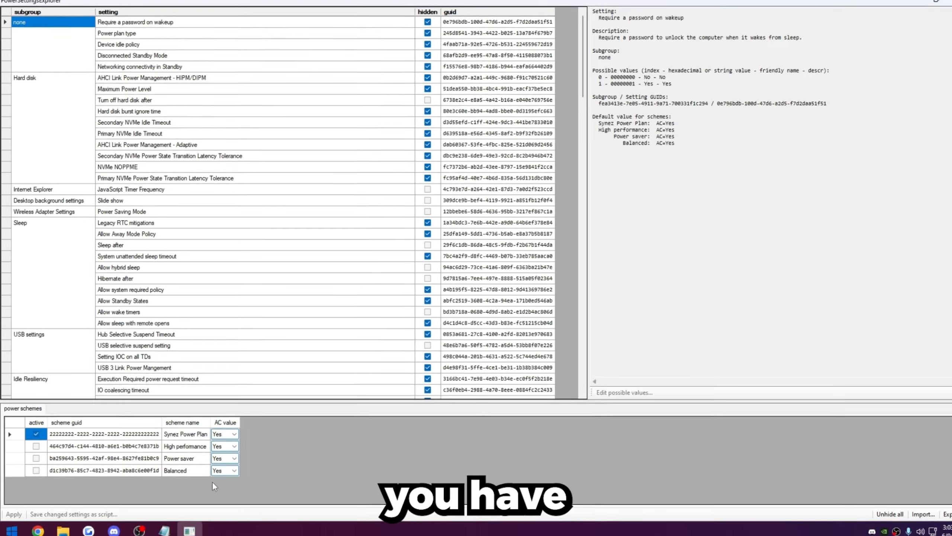
# - Examine the scheme entries in the power schemes list
pyautogui.click(105, 448)
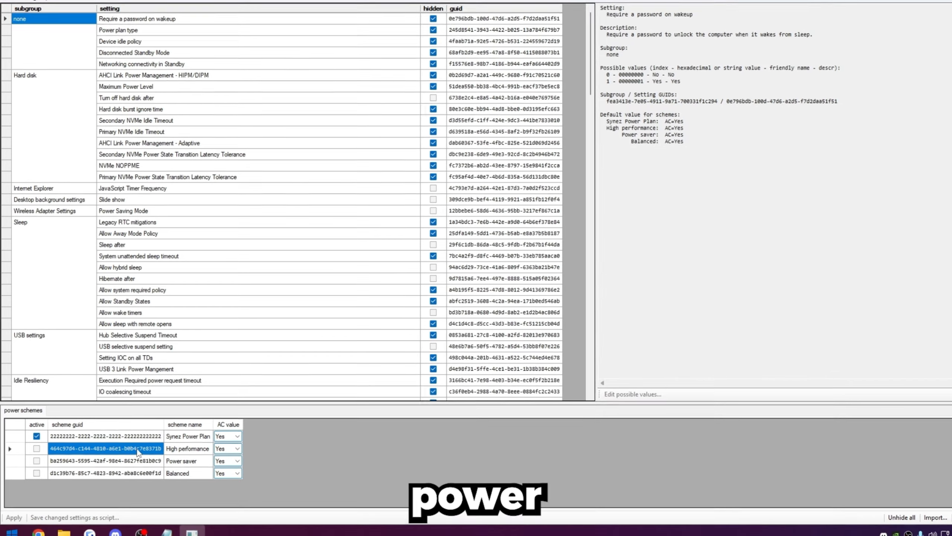
pyautogui.click(129, 436)
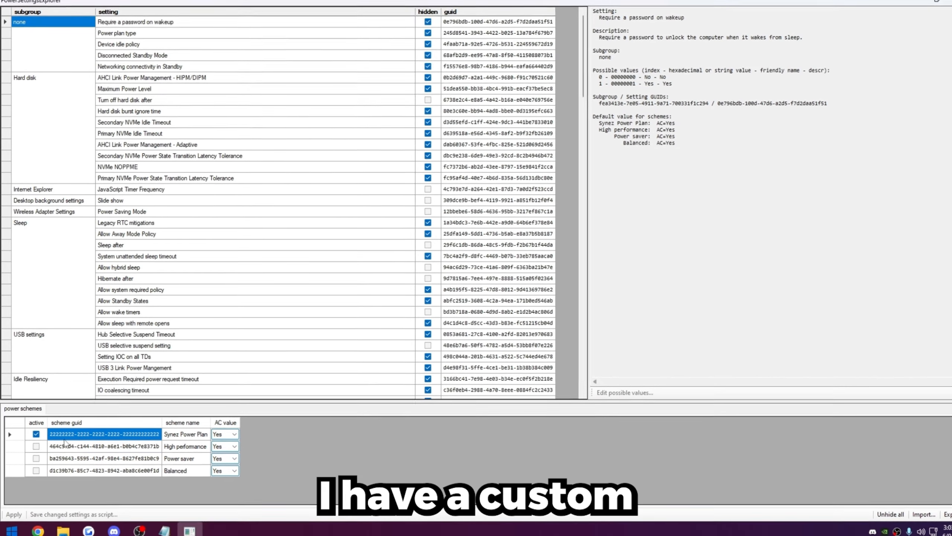
pyautogui.click(184, 447)
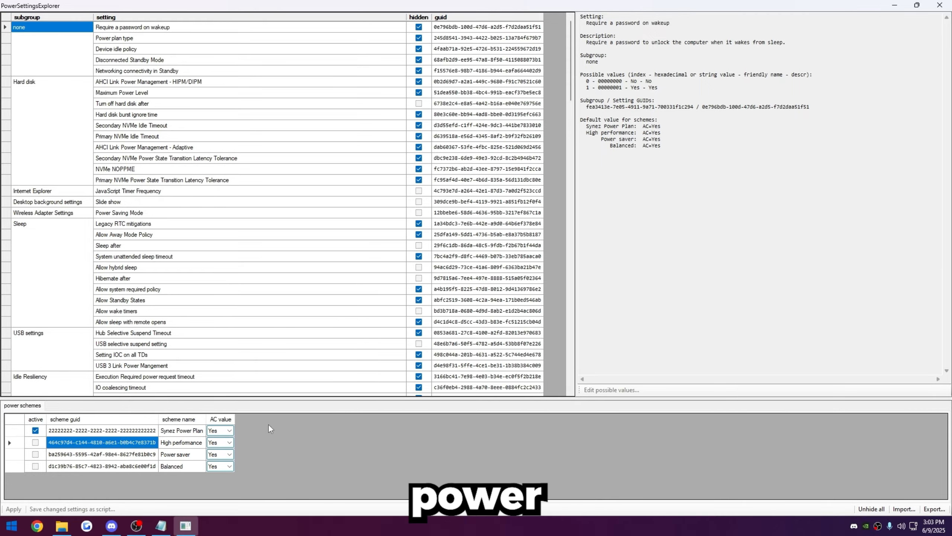
pyautogui.moveTo(573, 37); pyautogui.dragTo(545, 8)
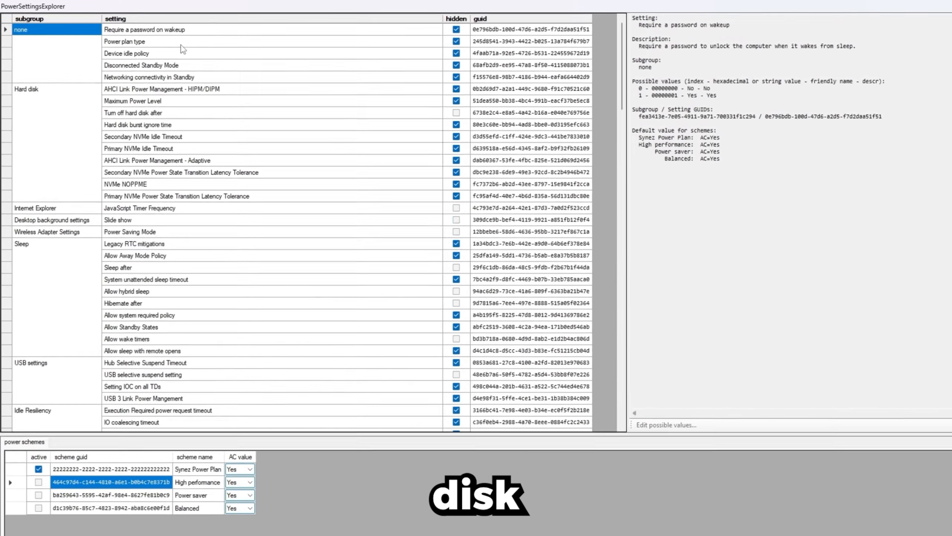
# - For the High performance scheme, set Turn off hard disk after to 0 and NVMe NOPPME to Off
pyautogui.click(158, 117)
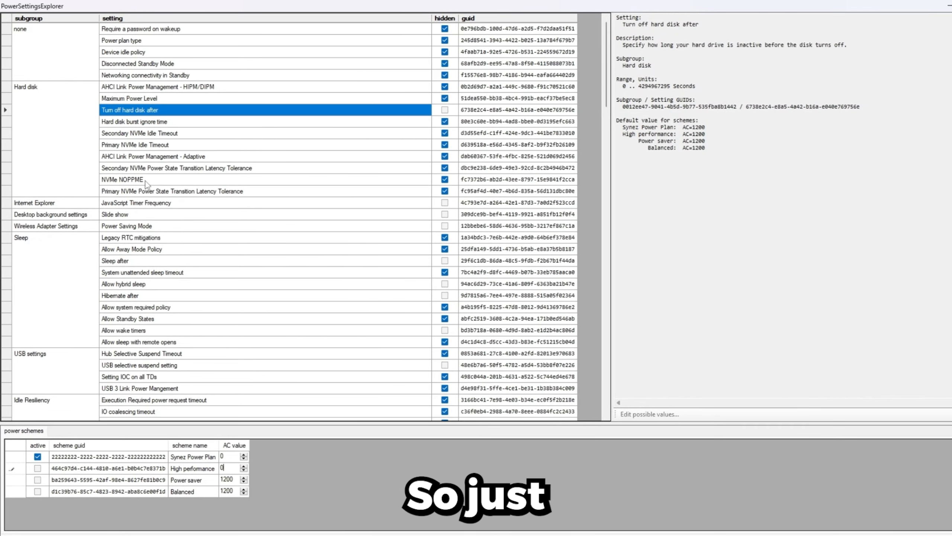
pyautogui.click(145, 181)
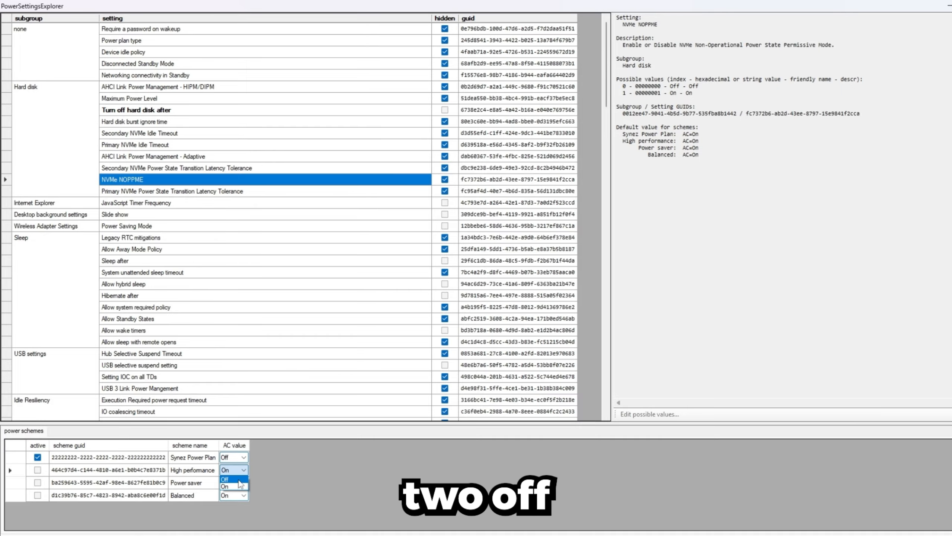
pyautogui.click(238, 481)
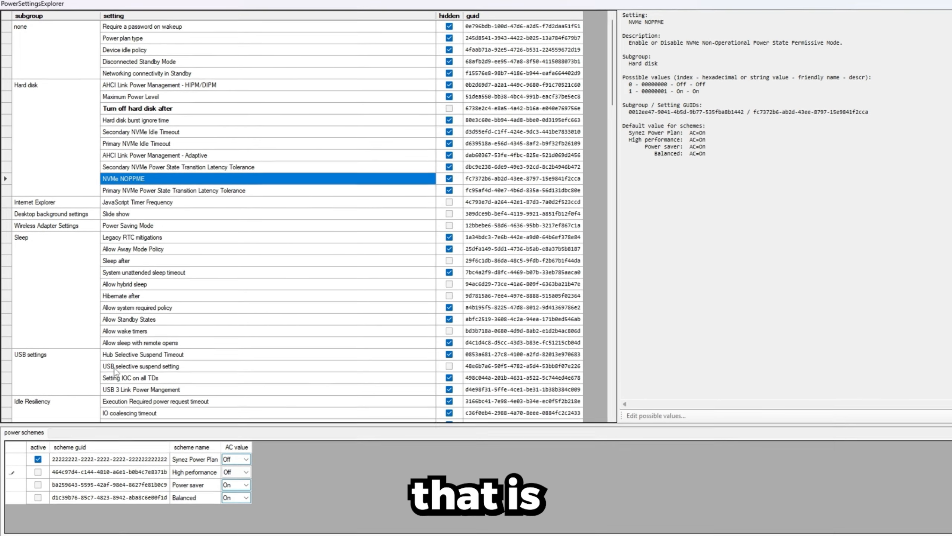
# - Set USB selective suspend setting to Disabled for the High performance scheme
pyautogui.click(115, 367)
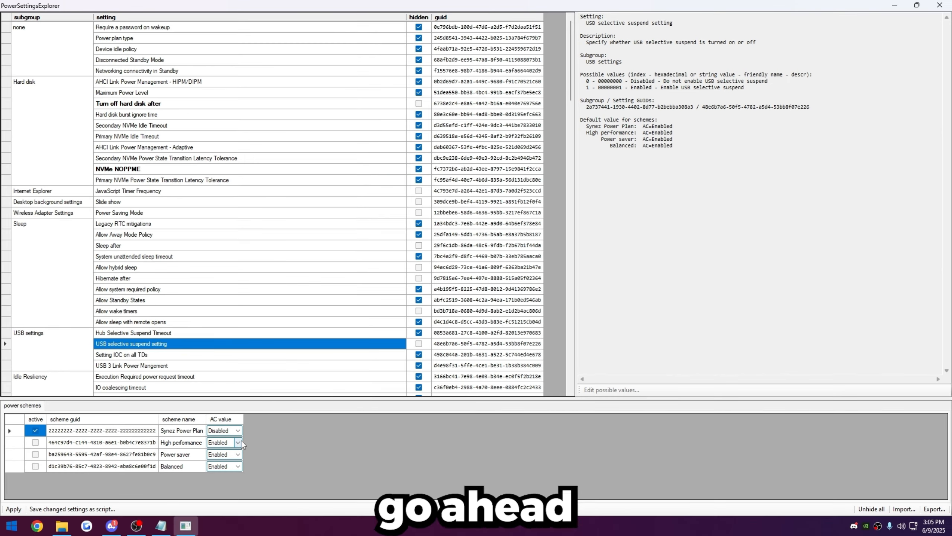
pyautogui.click(225, 451)
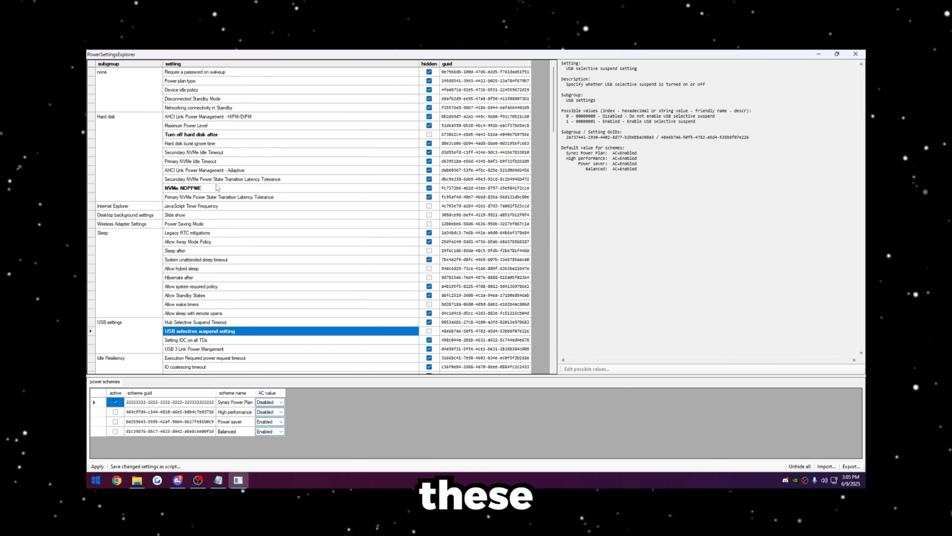
pyautogui.click(217, 187)
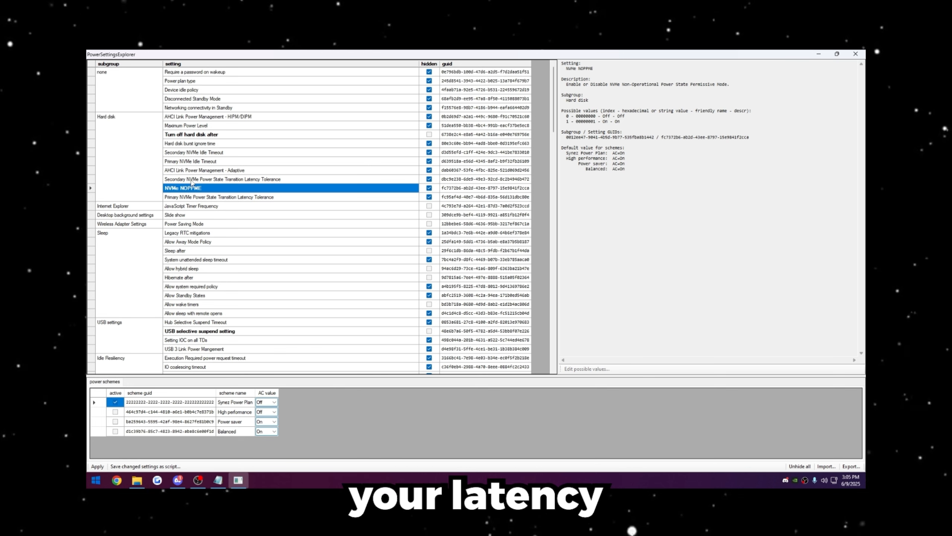
pyautogui.click(220, 331)
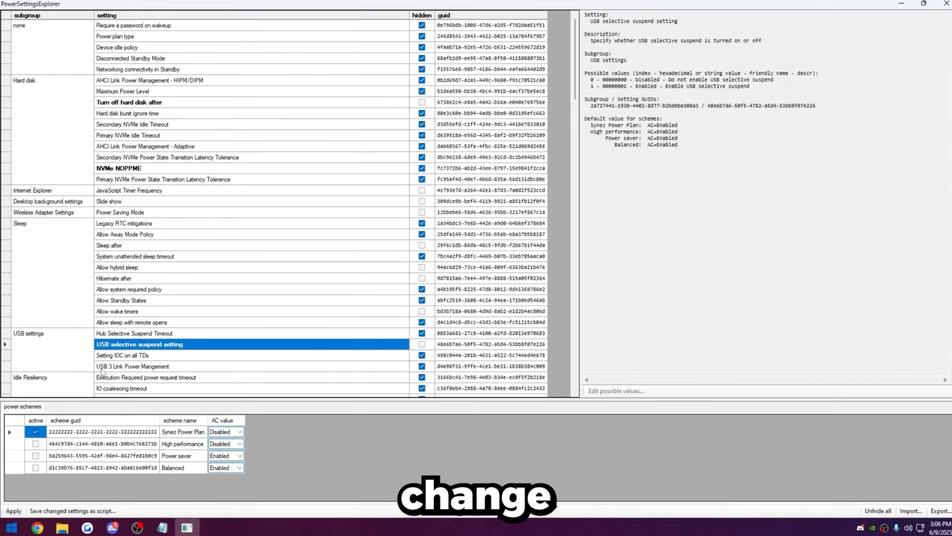
# - Set USB 3 Link Power Mangement to Off for the High performance scheme
pyautogui.click(103, 367)
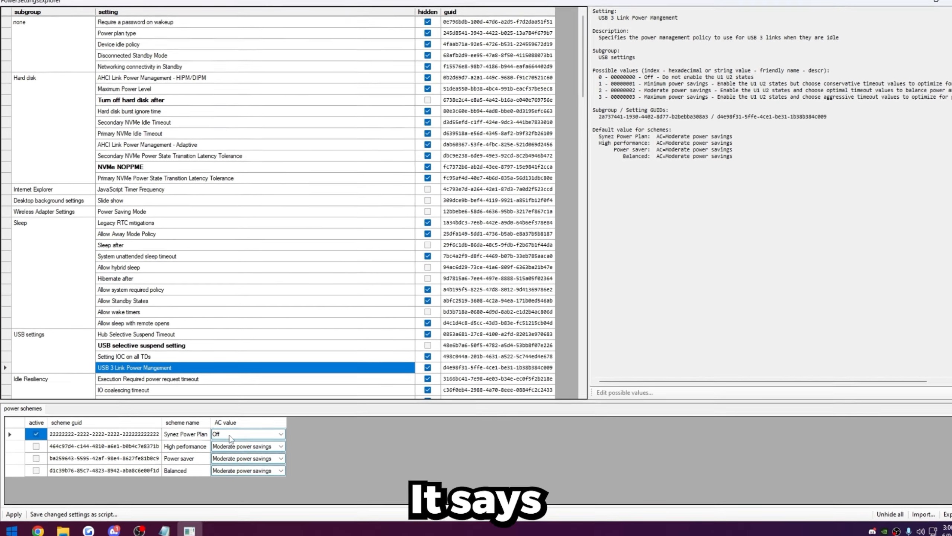
pyautogui.click(237, 447)
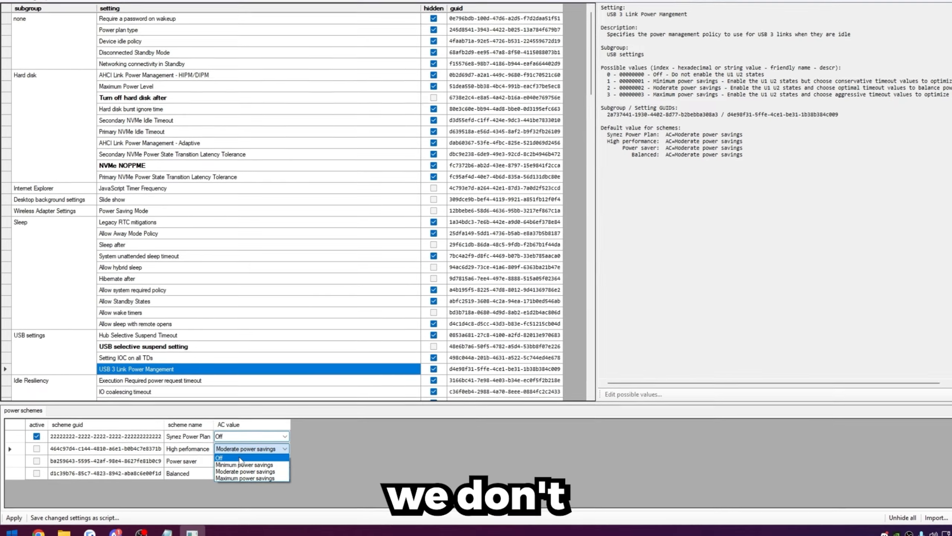
pyautogui.click(239, 458)
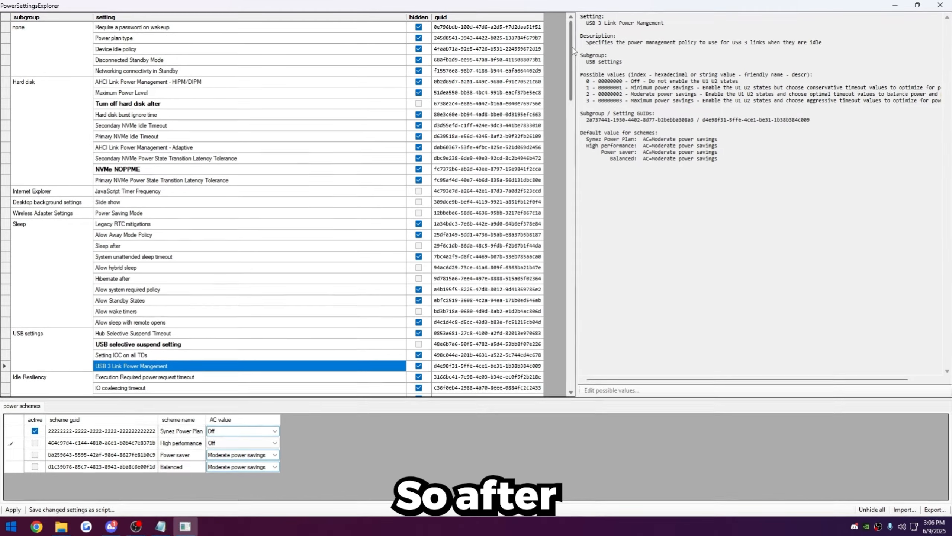
# - Set Deep Sleep Enabled/Disabled under Idle Resiliency to Deep Sleep Disabled for the High performance scheme
pyautogui.moveTo(579, 44); pyautogui.dragTo(580, 97)
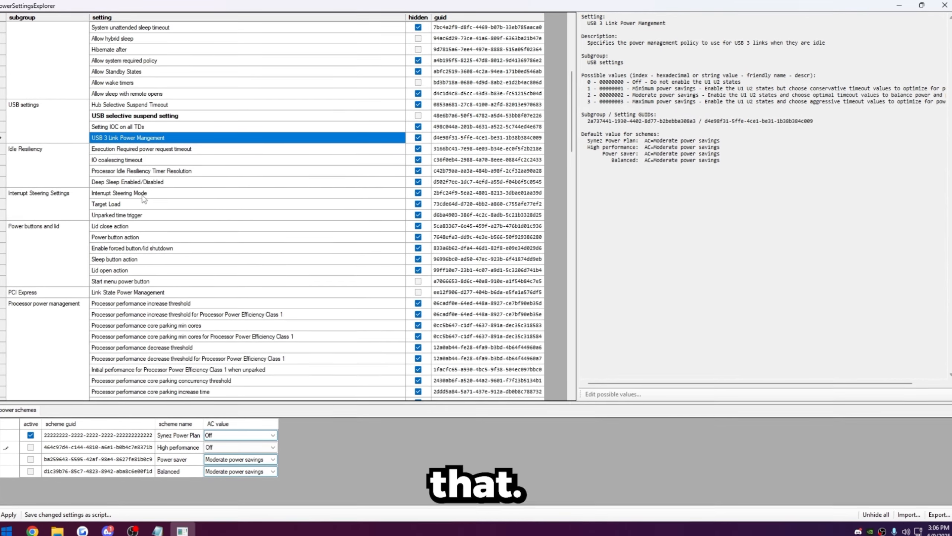
pyautogui.click(16, 159)
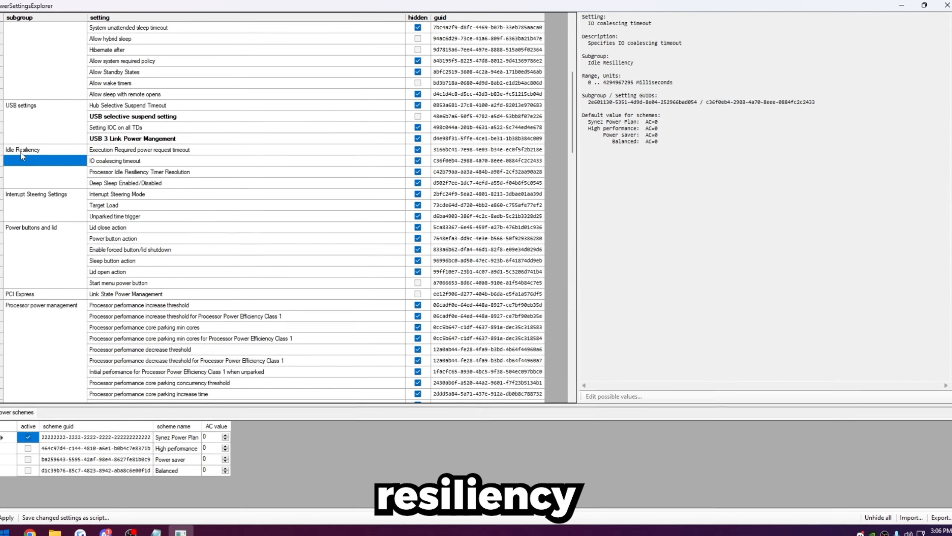
pyautogui.click(93, 184)
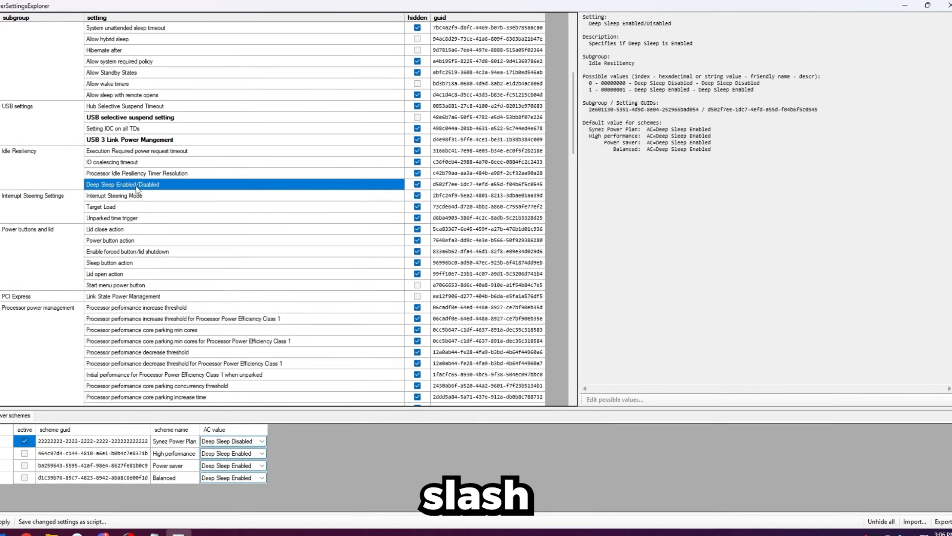
pyautogui.click(232, 454)
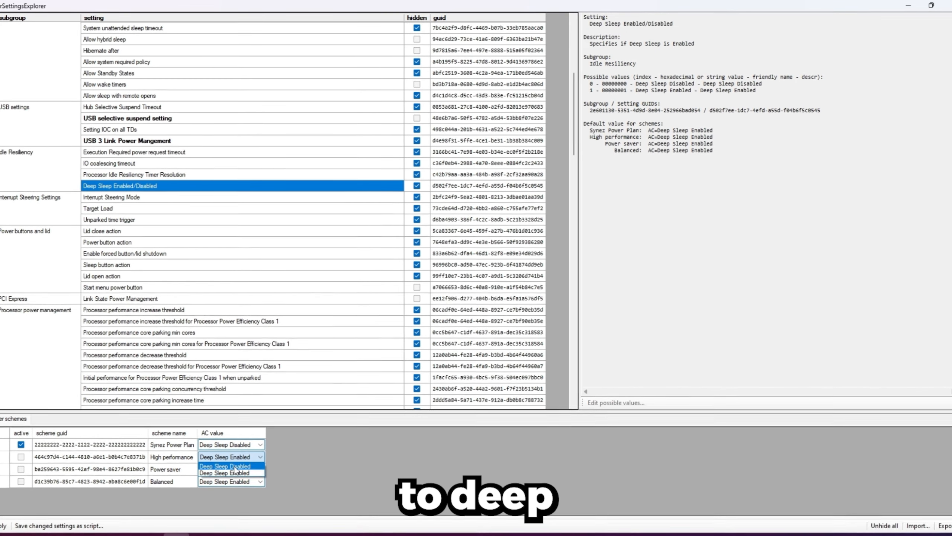
pyautogui.click(235, 467)
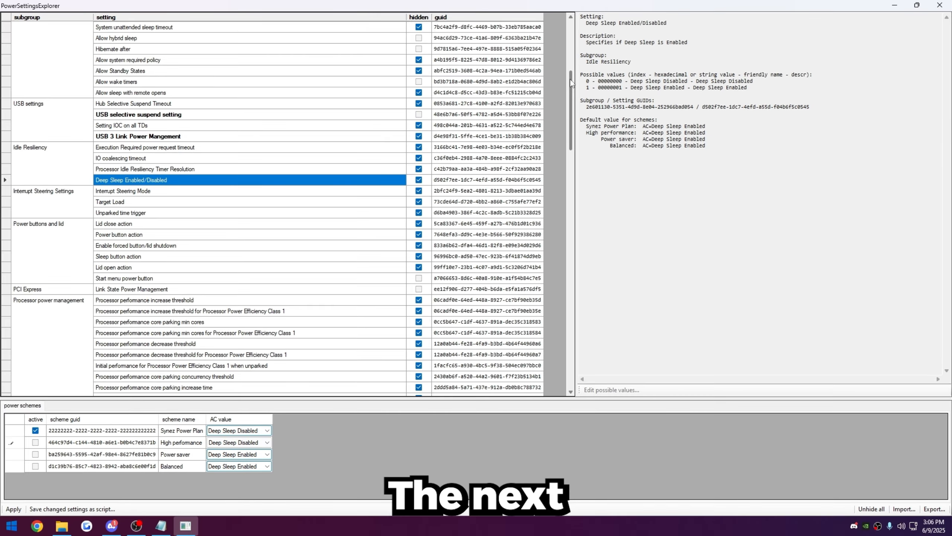
# - Set Processor performance core parking min cores to 100 for the High performance scheme
pyautogui.scroll(-3, 574, 105)
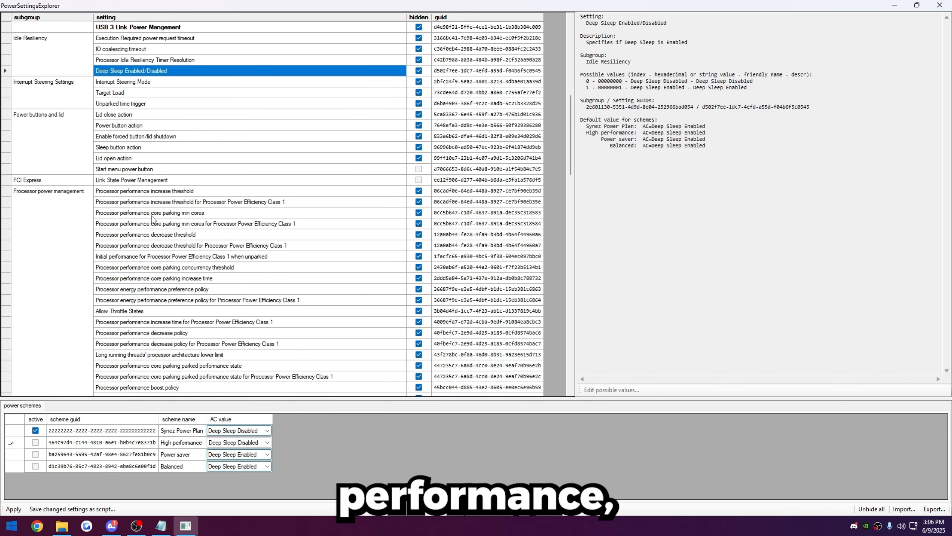
pyautogui.click(198, 215)
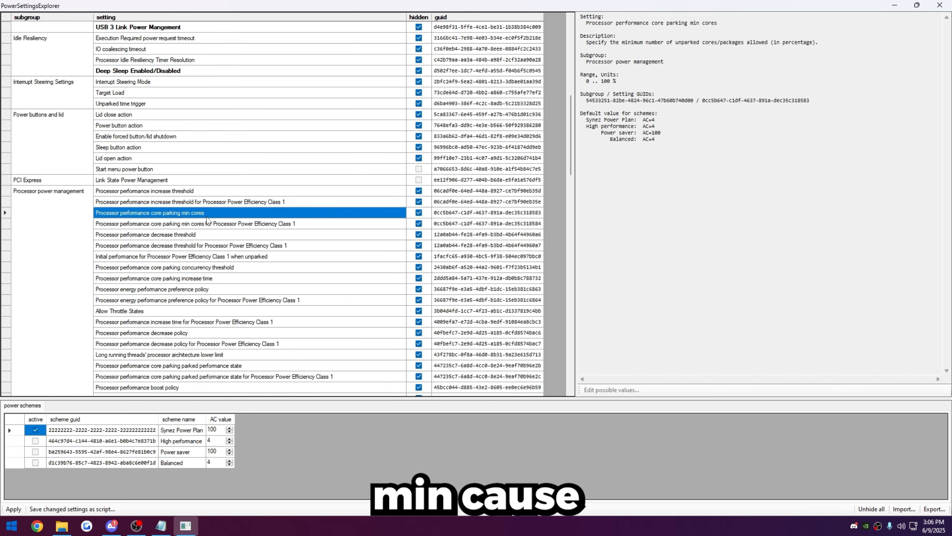
pyautogui.click(210, 441)
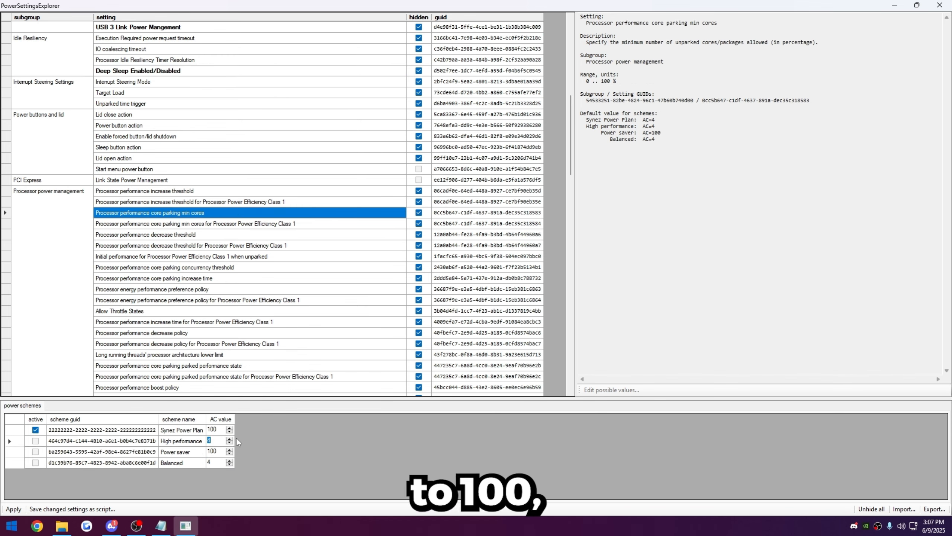
pyautogui.write('100')
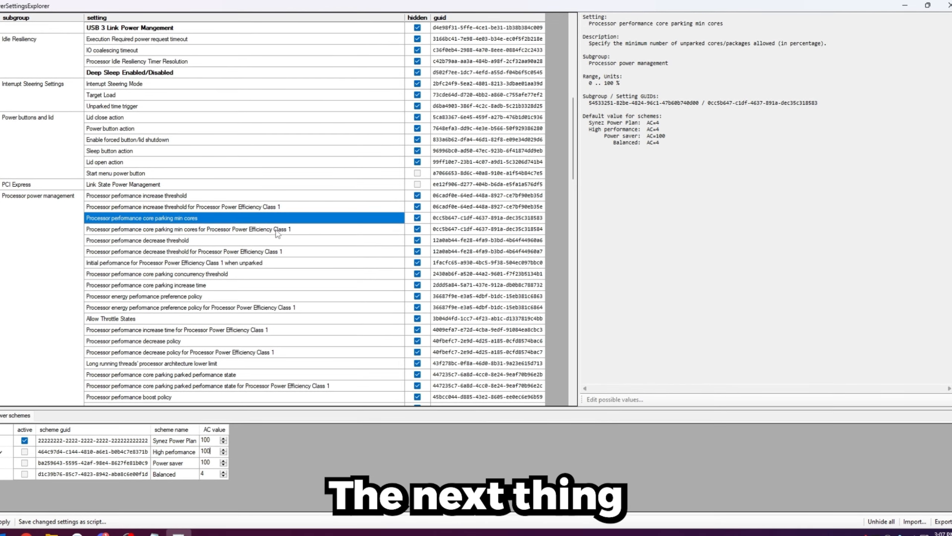
# - Check Allow Throttle States, then set Processor performance time check interval to 5000 for the High performance scheme
pyautogui.click(33, 196)
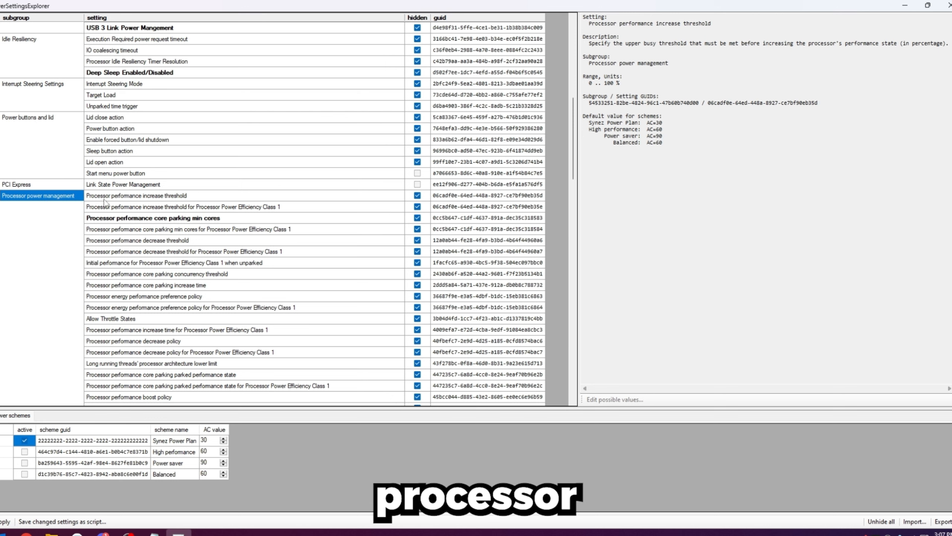
pyautogui.scroll(-1, 206, 223)
pyautogui.click(94, 286)
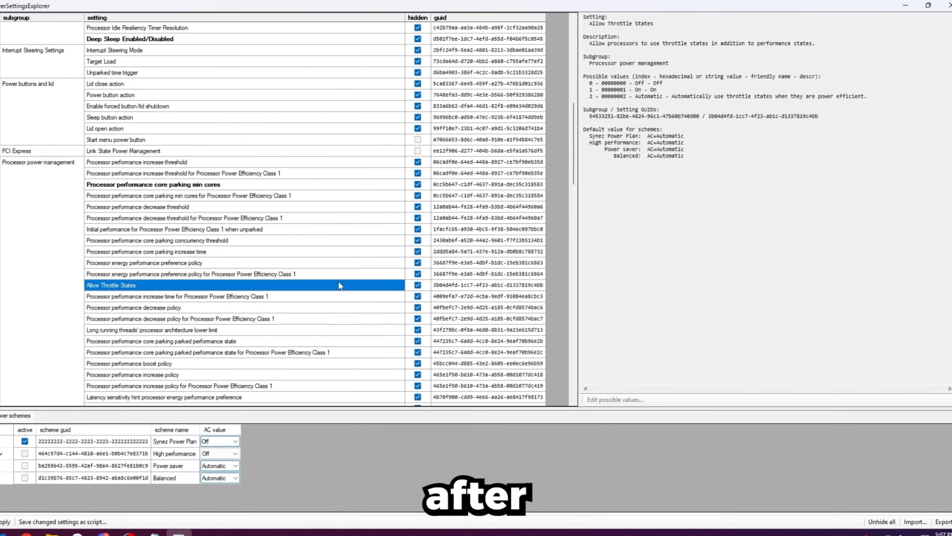
pyautogui.scroll(-3, 339, 280)
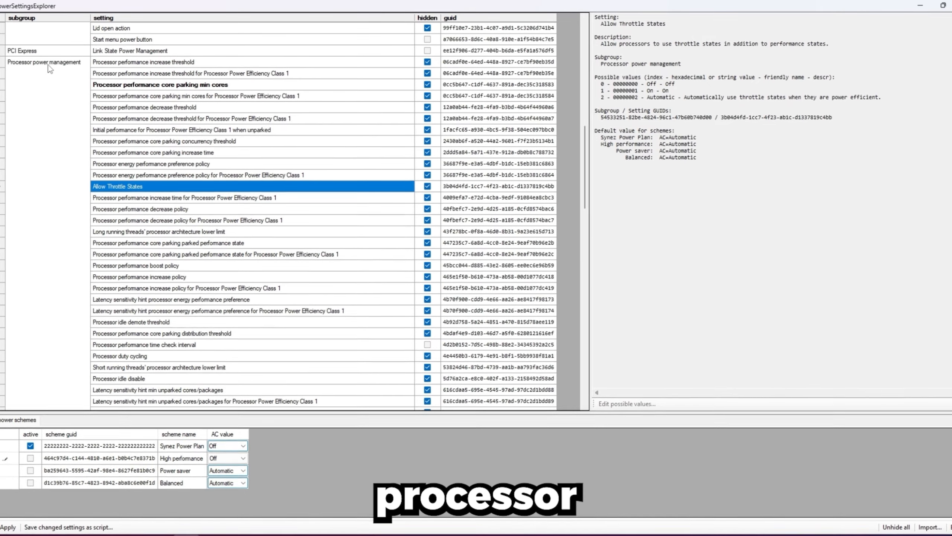
pyautogui.click(99, 347)
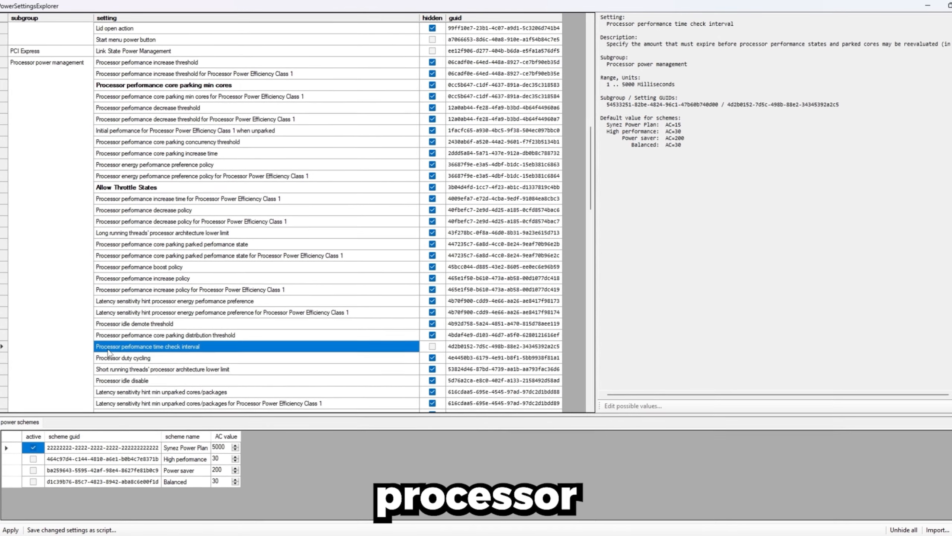
pyautogui.click(222, 460)
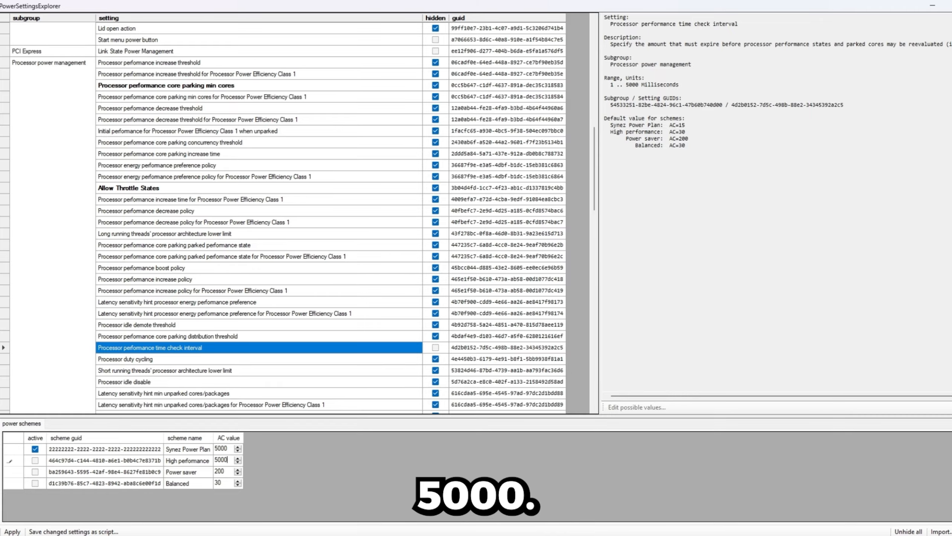
pyautogui.click(233, 346)
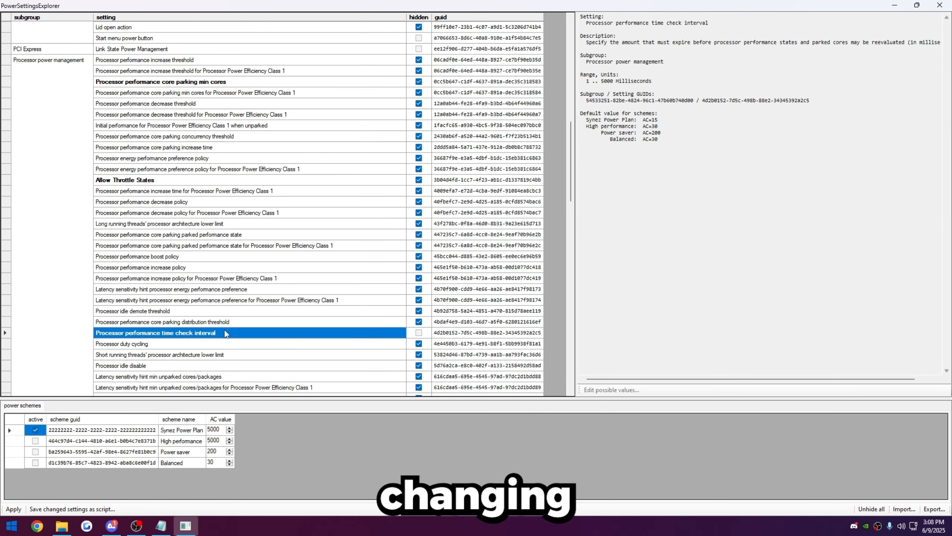
# - Set Minimum processor state to 100 for the High performance scheme
pyautogui.scroll(-5, 460, 193)
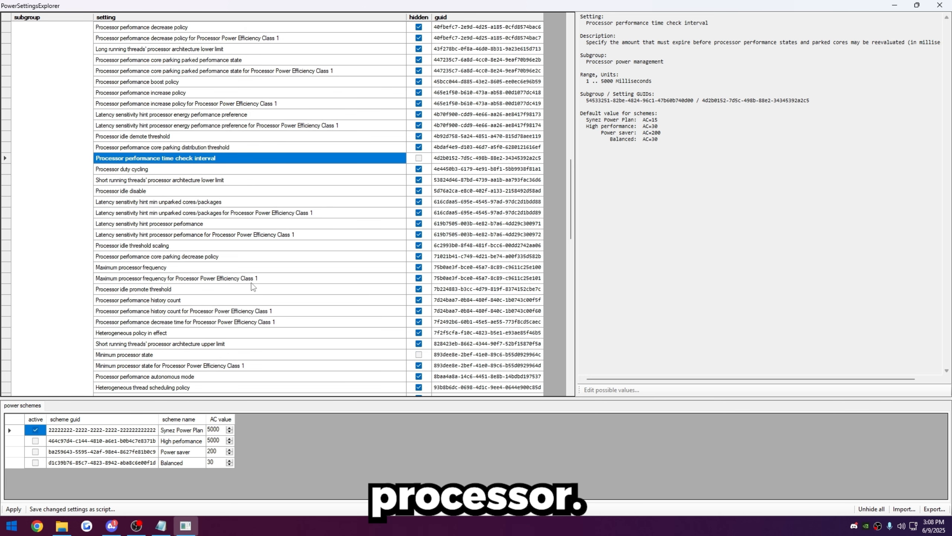
pyautogui.scroll(-1, 170, 322)
pyautogui.click(170, 322)
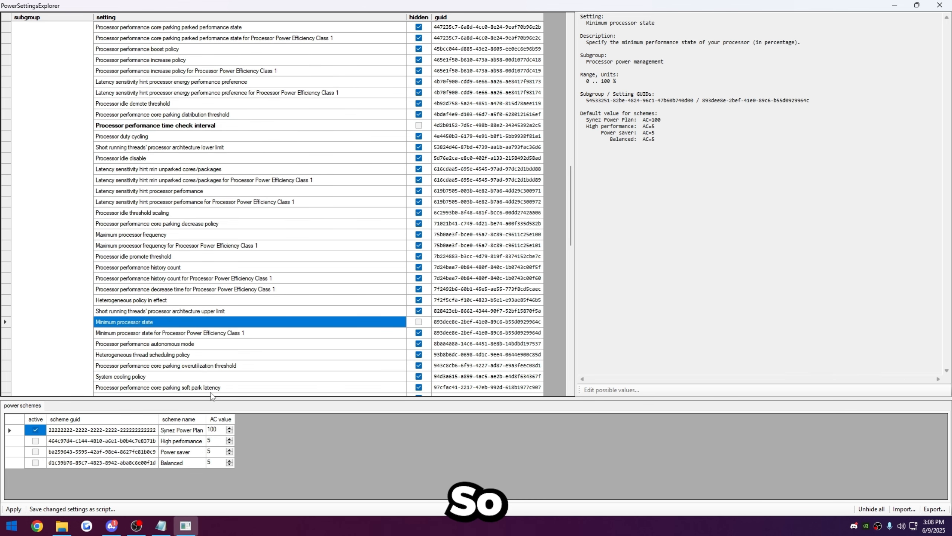
pyautogui.click(211, 440)
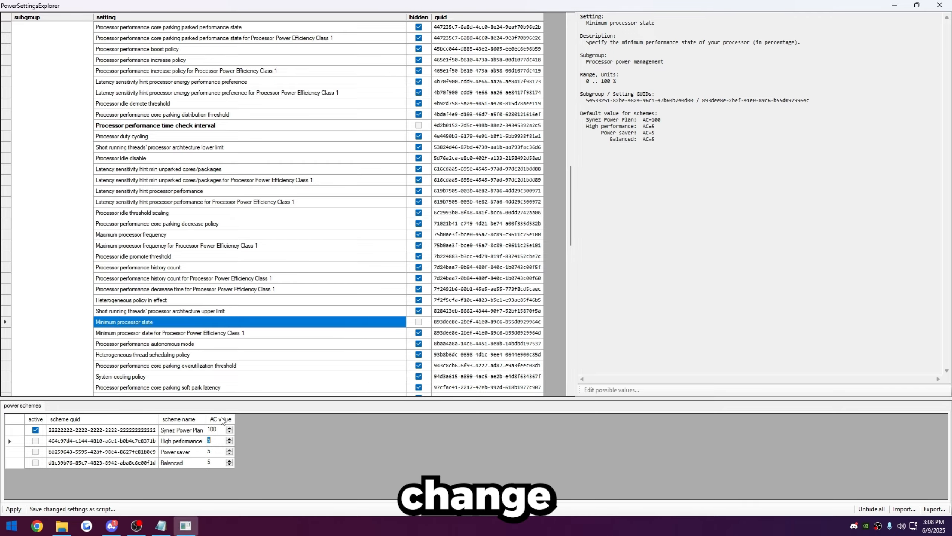
pyautogui.click(320, 291)
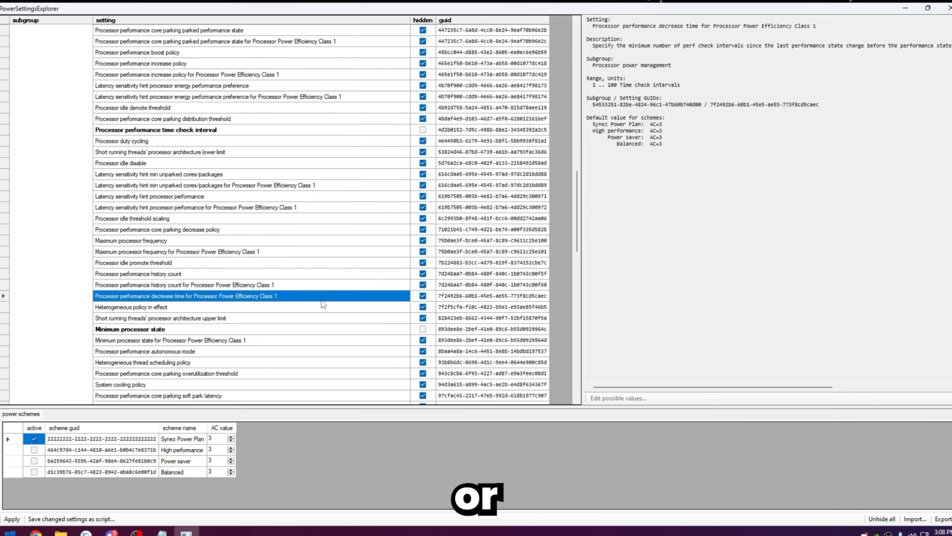
pyautogui.click(319, 329)
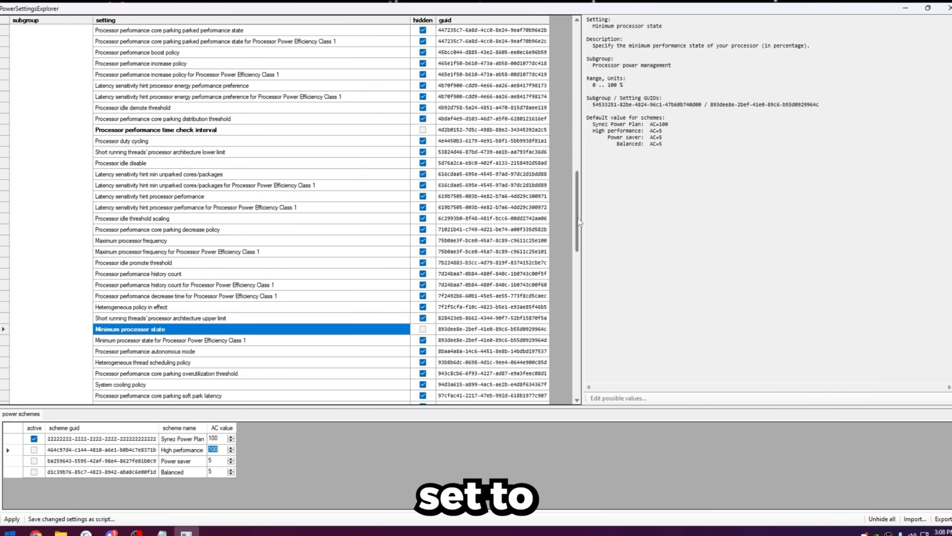
# - Set Turn off display after under Display to 0 for the High performance scheme
pyautogui.moveTo(578, 221); pyautogui.dragTo(576, 322)
pyautogui.click(149, 230)
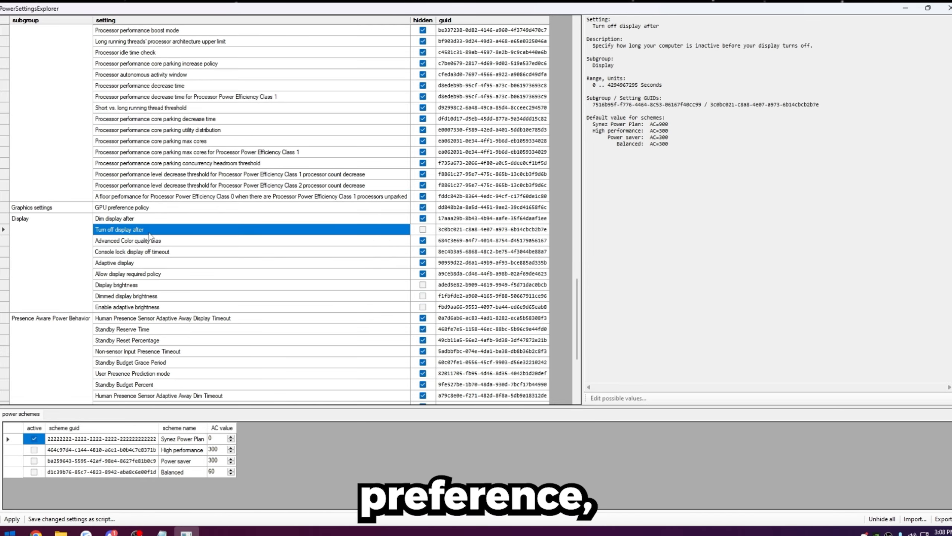
pyautogui.click(191, 452)
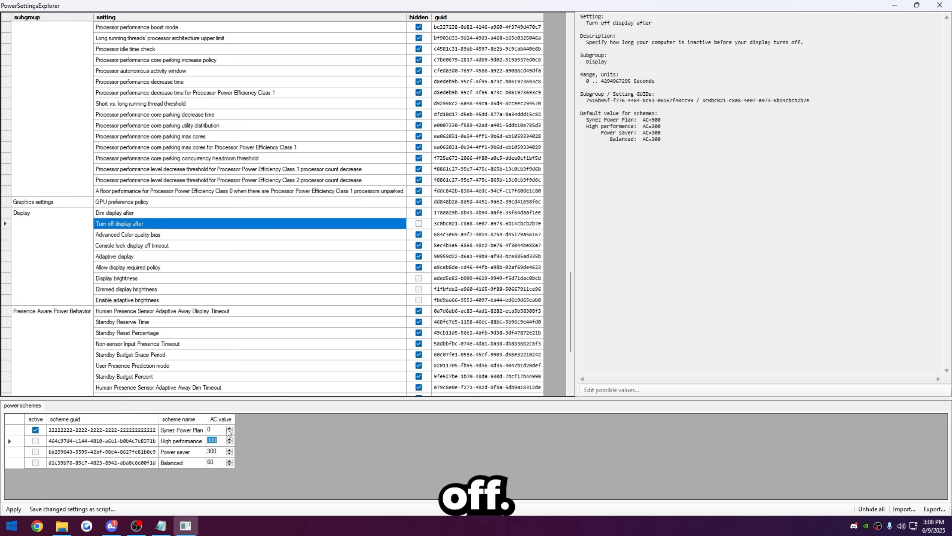
pyautogui.write('0')
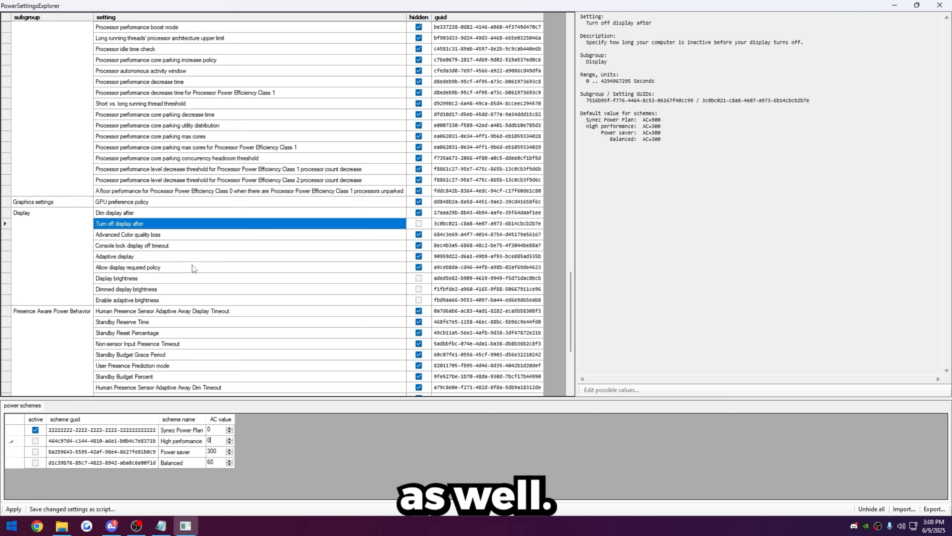
pyautogui.click(23, 211)
pyautogui.click(132, 223)
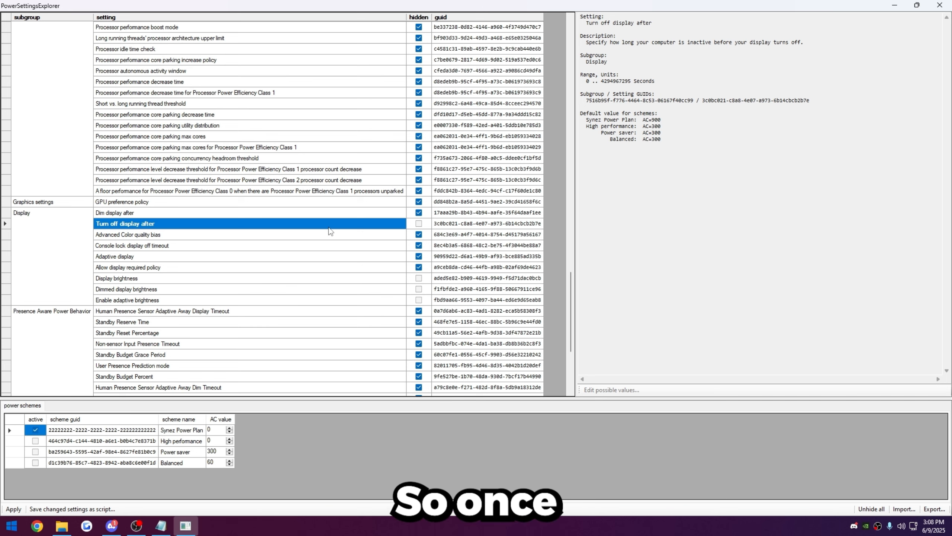
# - Apply the changed power settings and restore the PowerSettingsExplorer window to a smaller size
pyautogui.scroll(-5, 330, 214)
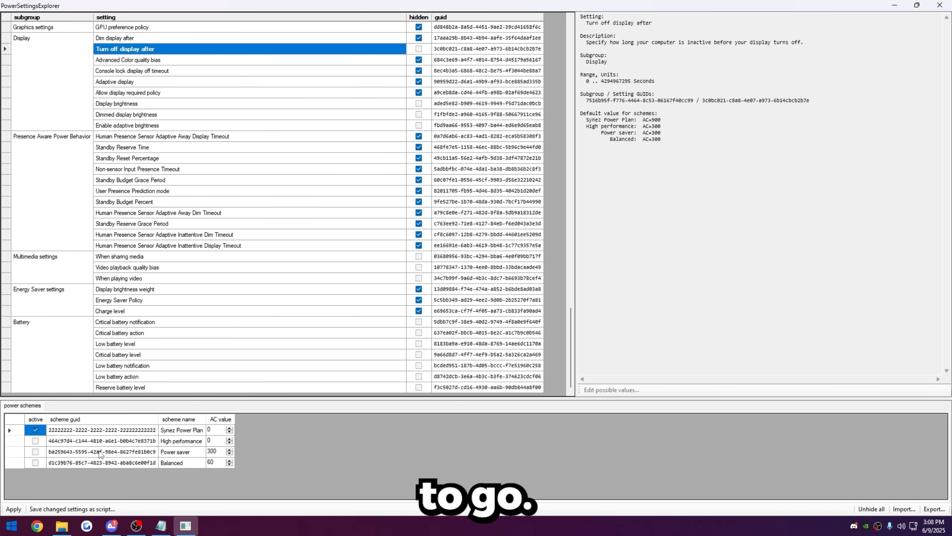
pyautogui.click(15, 510)
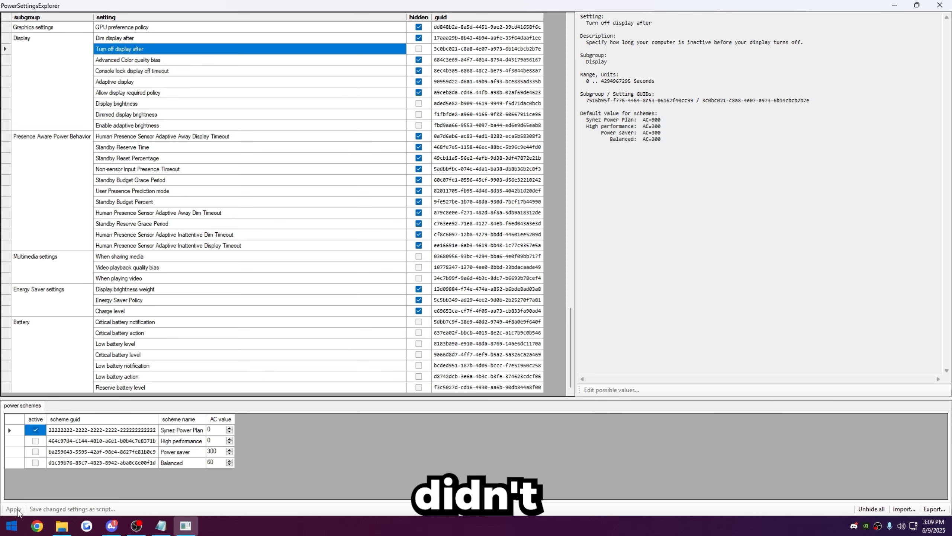
pyautogui.moveTo(406, 5); pyautogui.dragTo(693, 92)
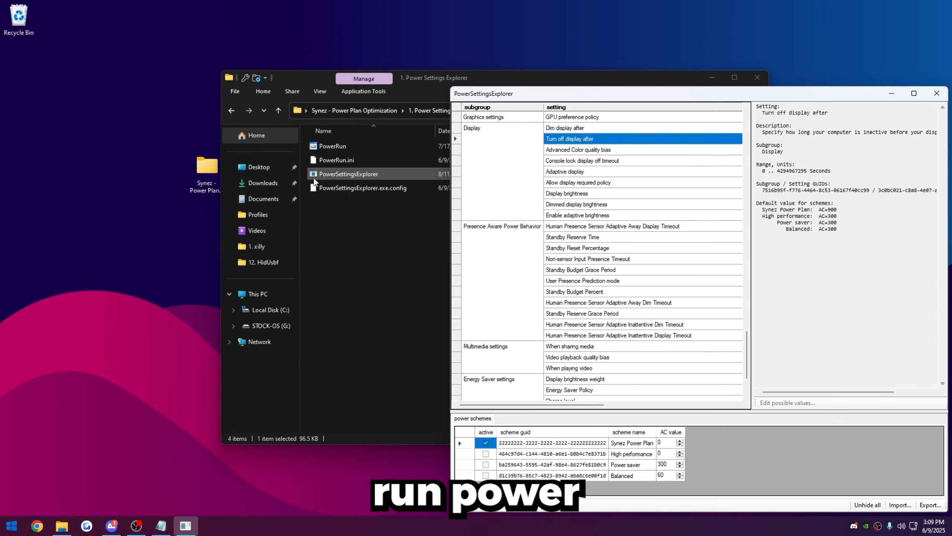
pyautogui.moveTo(502, 93); pyautogui.dragTo(431, 21)
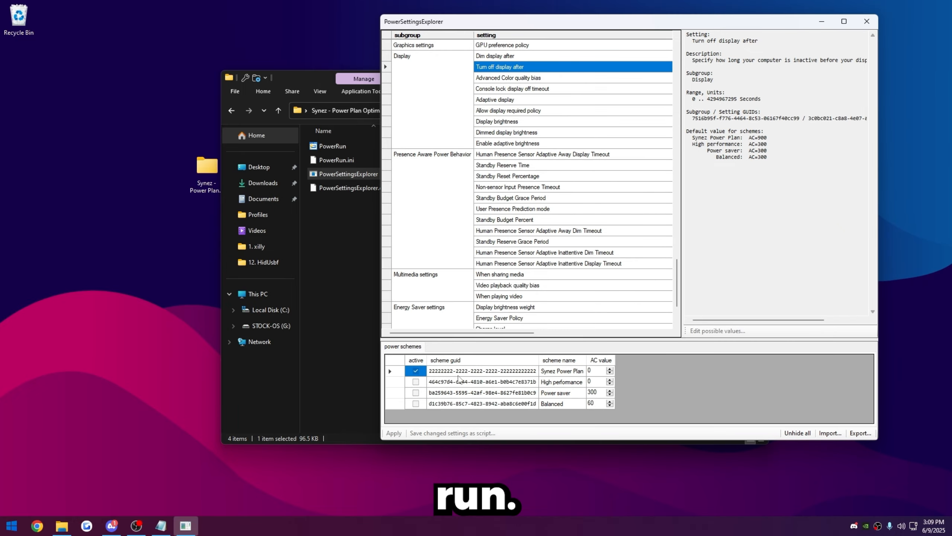